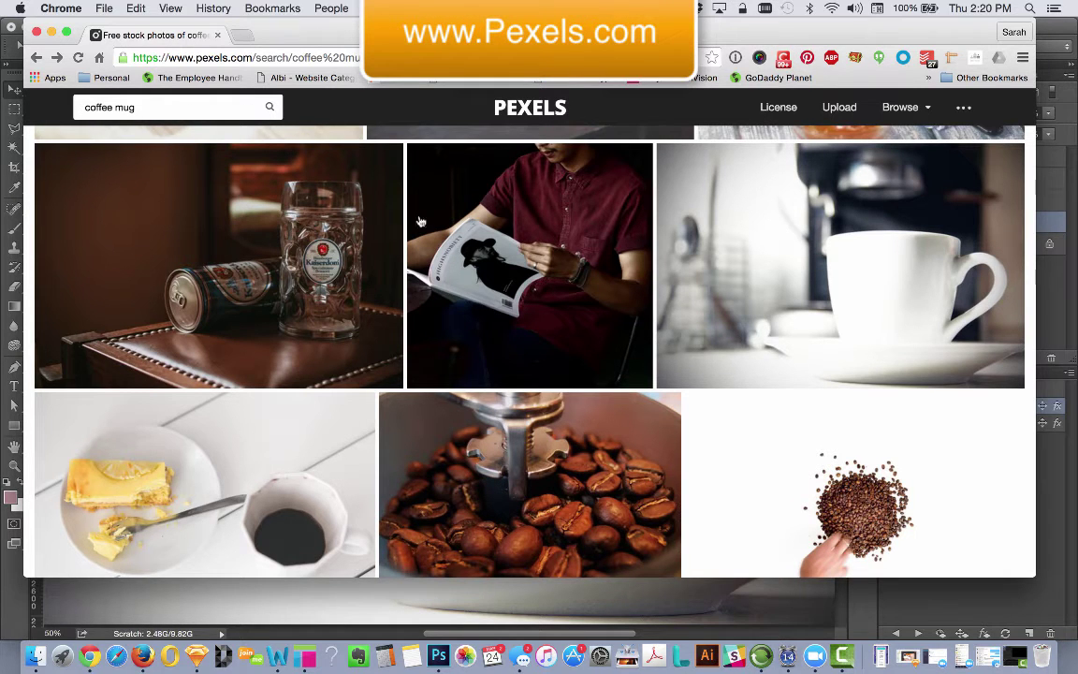
Scroll through the Pexels 'coffee mug' results to the white cup photo.
scroll(508, 287, up, 7)
scroll(508, 287, up, 3)
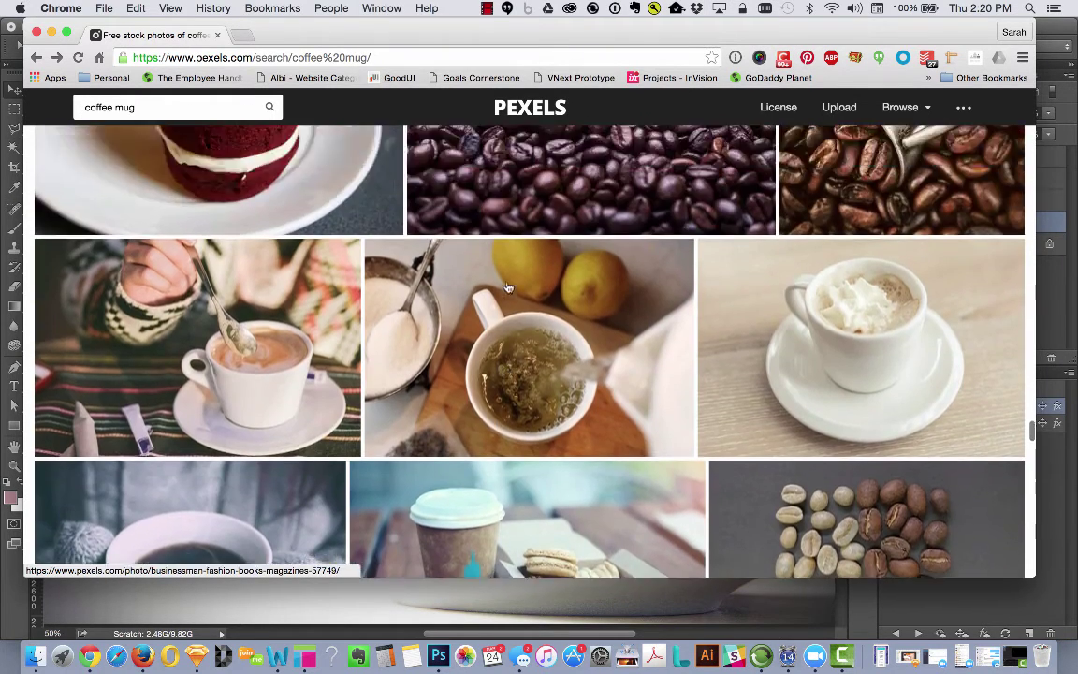
scroll(505, 281, down, 4)
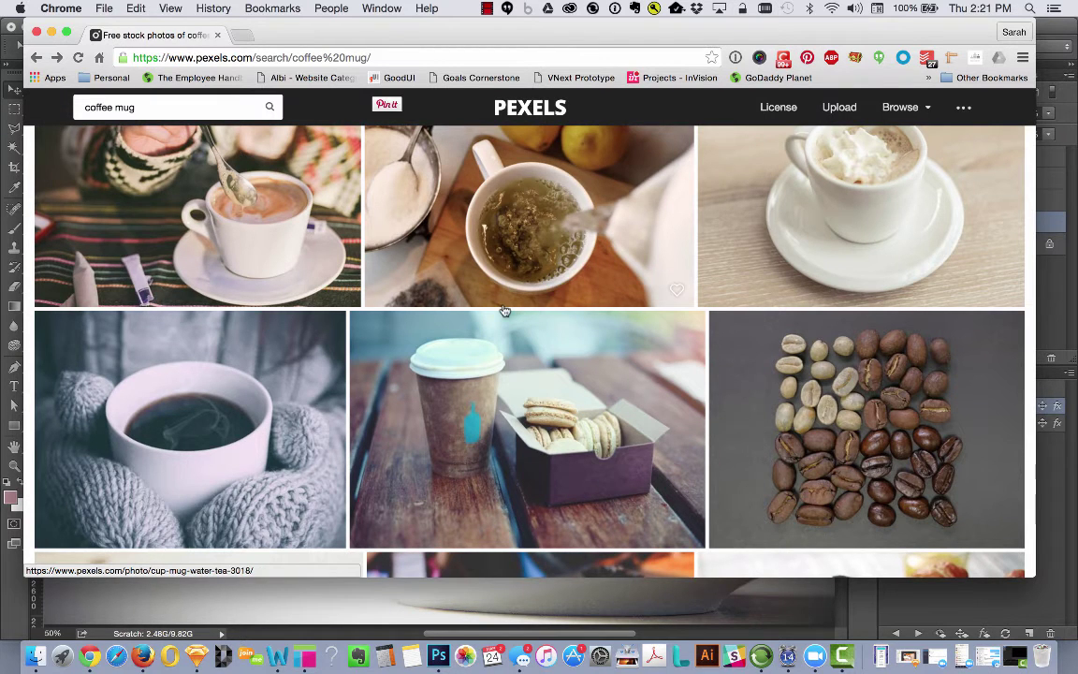
scroll(506, 311, down, 5)
scroll(504, 313, down, 5)
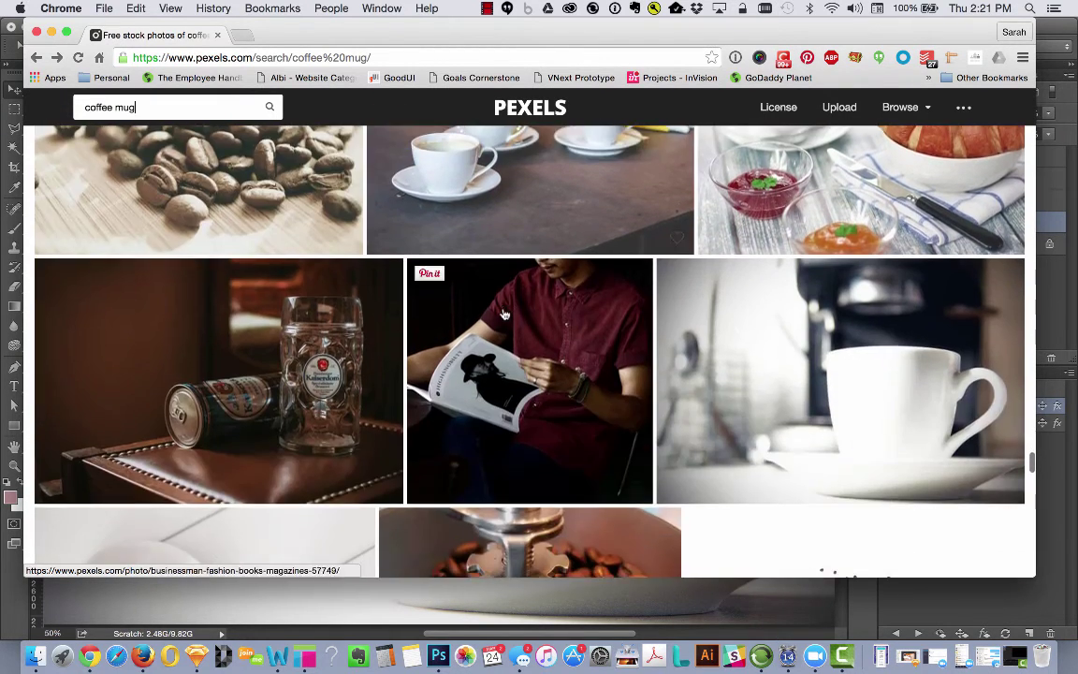
scroll(504, 313, down, 1)
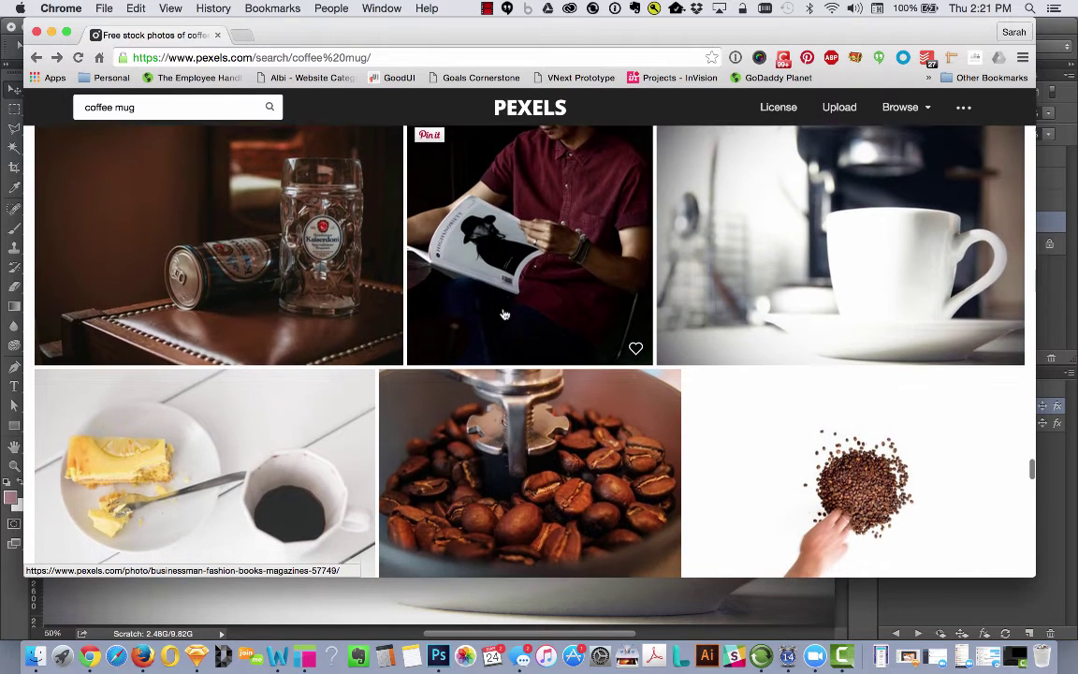
scroll(869, 291, up, 2)
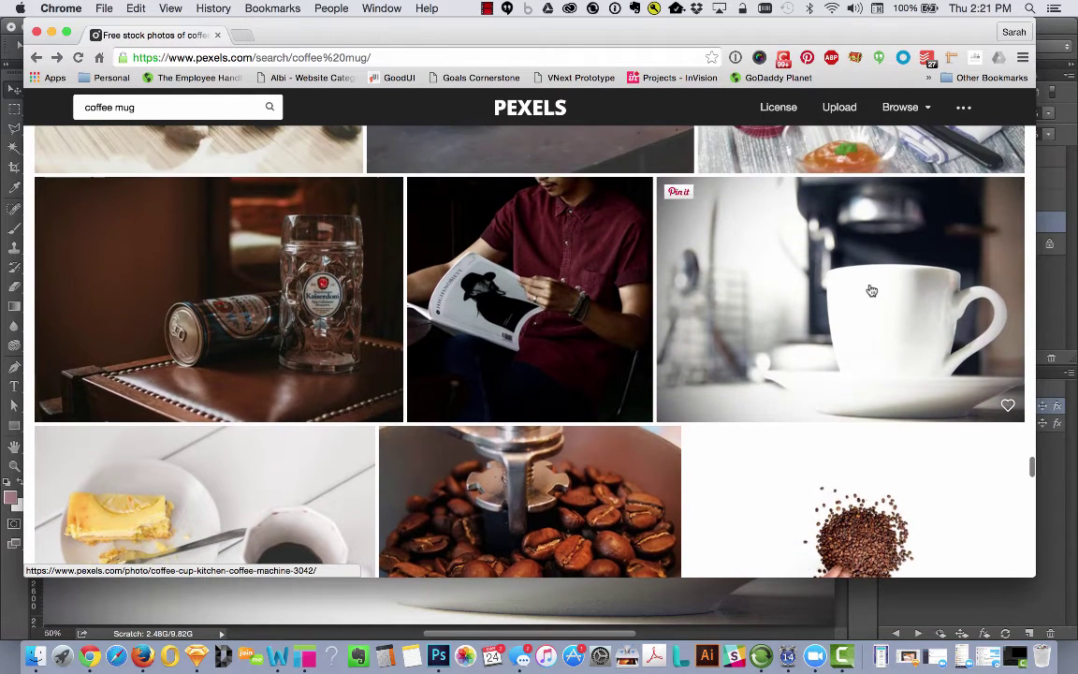
In the mockup, hide the Smart Object layer and show and select the Plain Text layer.
click(51, 32)
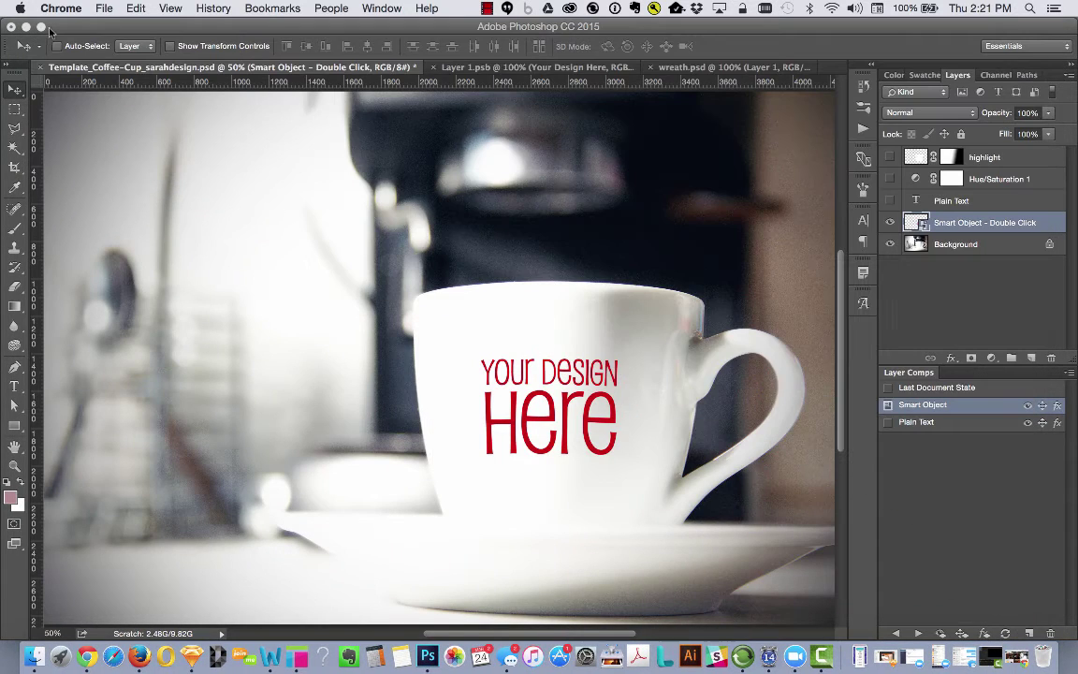
click(277, 32)
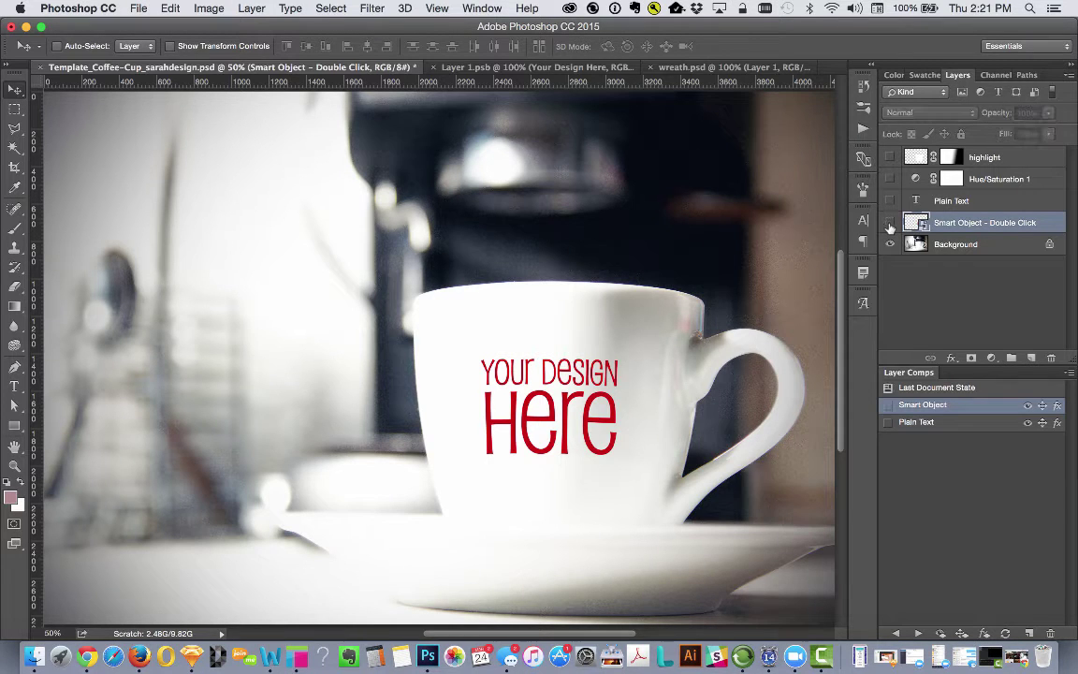
click(890, 223)
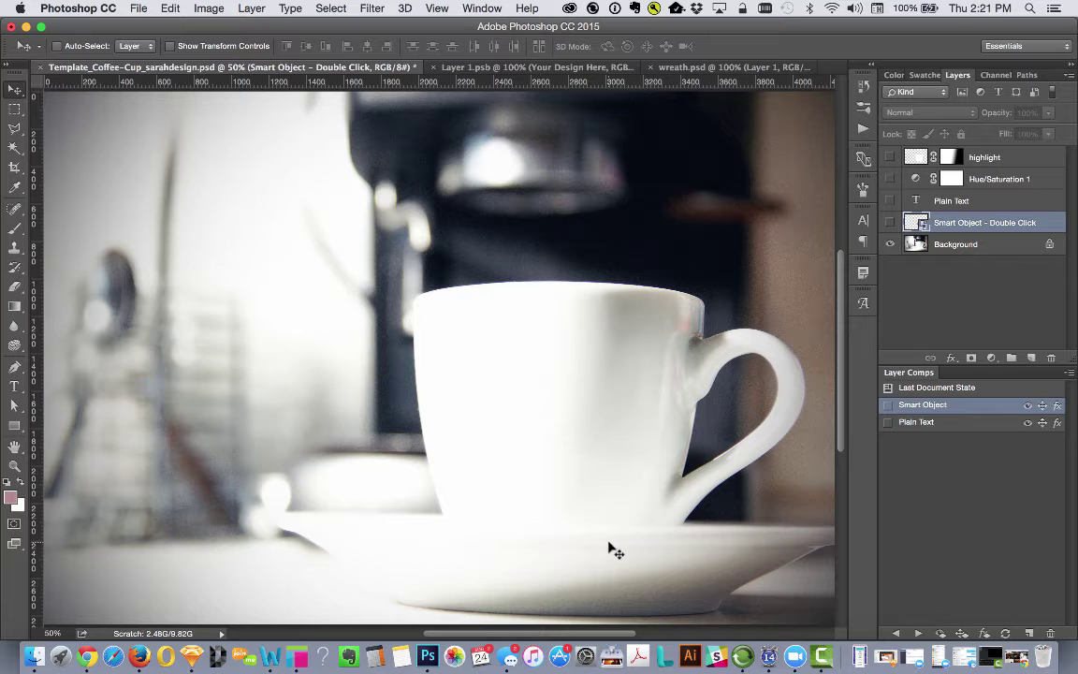
click(890, 201)
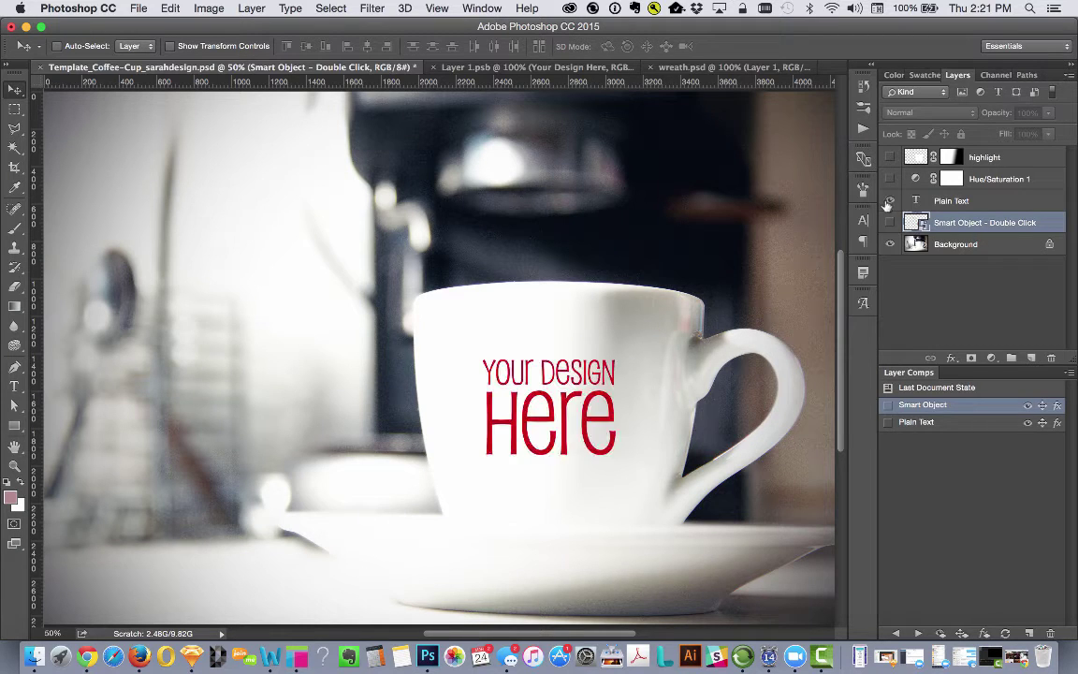
click(980, 203)
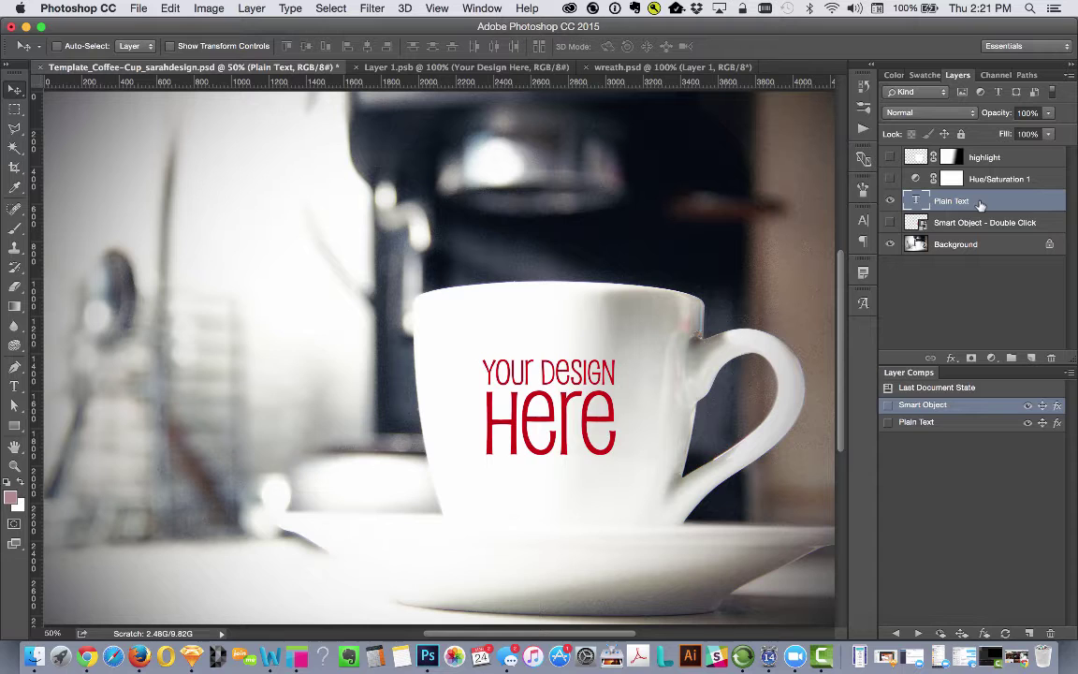
Marquee-select a rectangle around the 'Your Design Here' text, then deselect and undo.
click(15, 108)
drag(479, 356, 618, 459)
key(super+d)
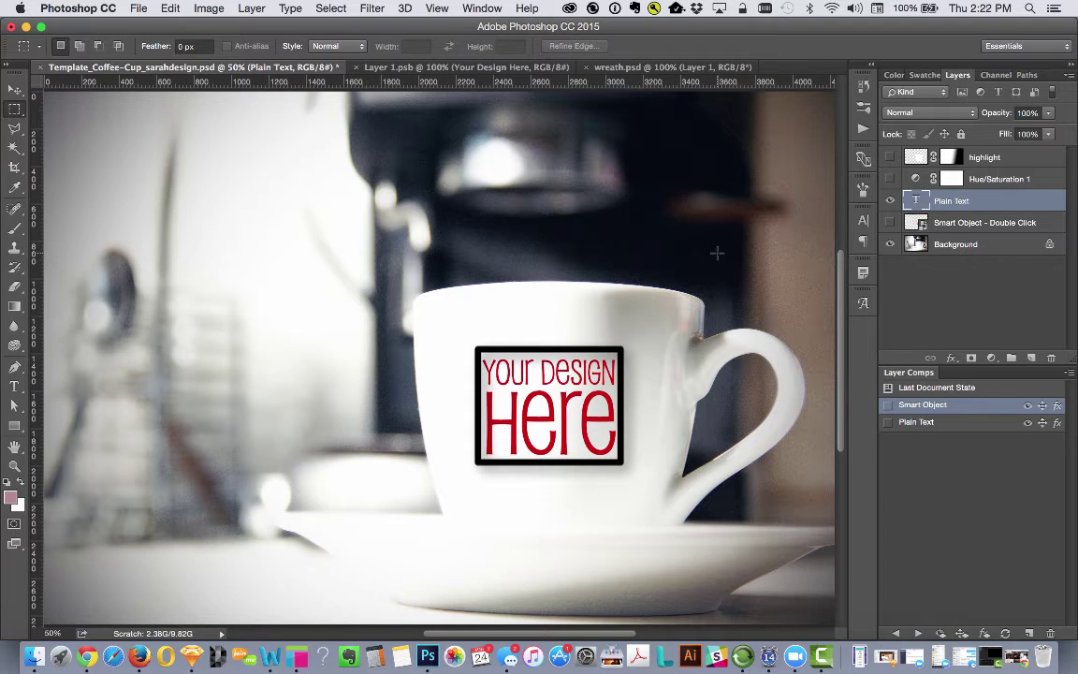
key(super+z)
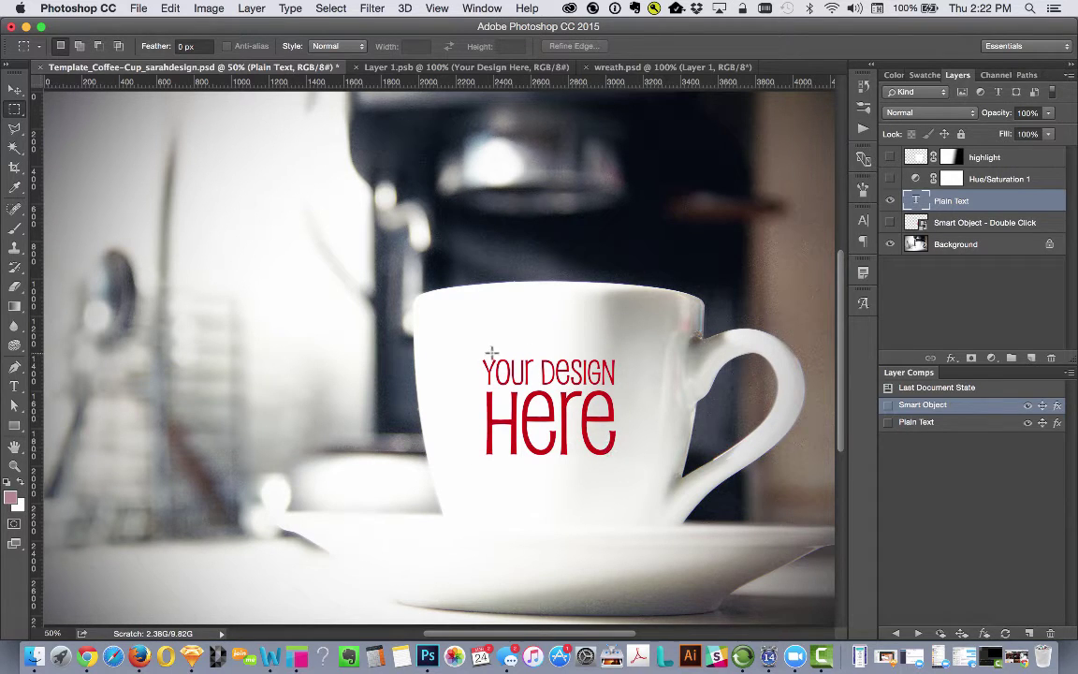
Switch between the Plain Text and Smart Object layer comps, finishing on Smart Object.
click(903, 422)
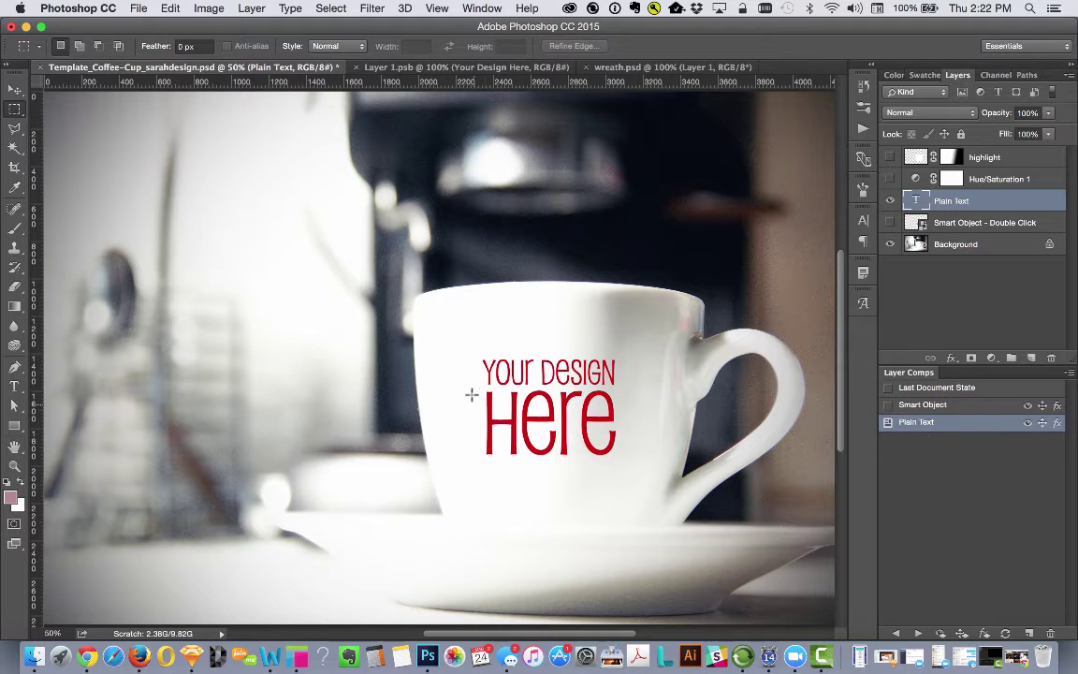
click(888, 407)
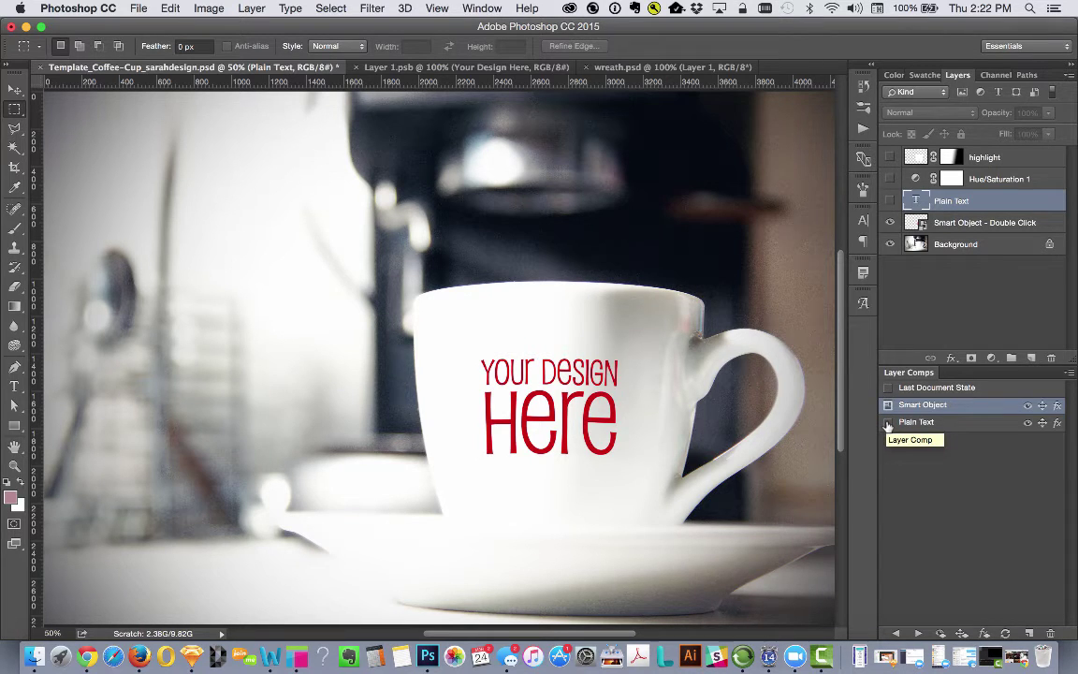
click(888, 423)
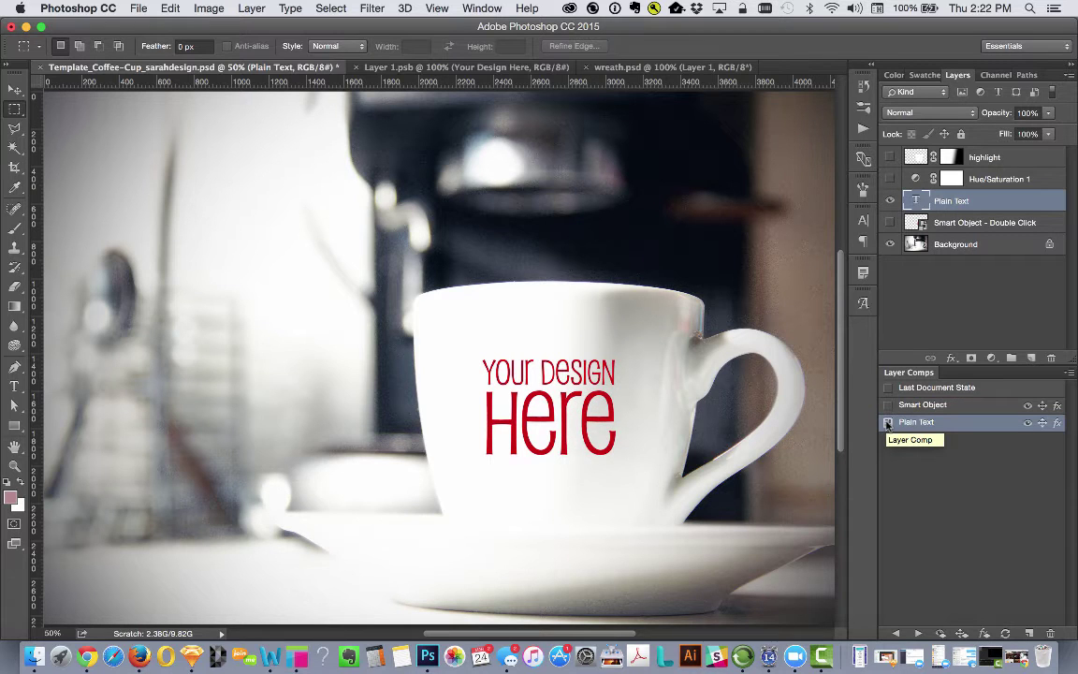
click(888, 406)
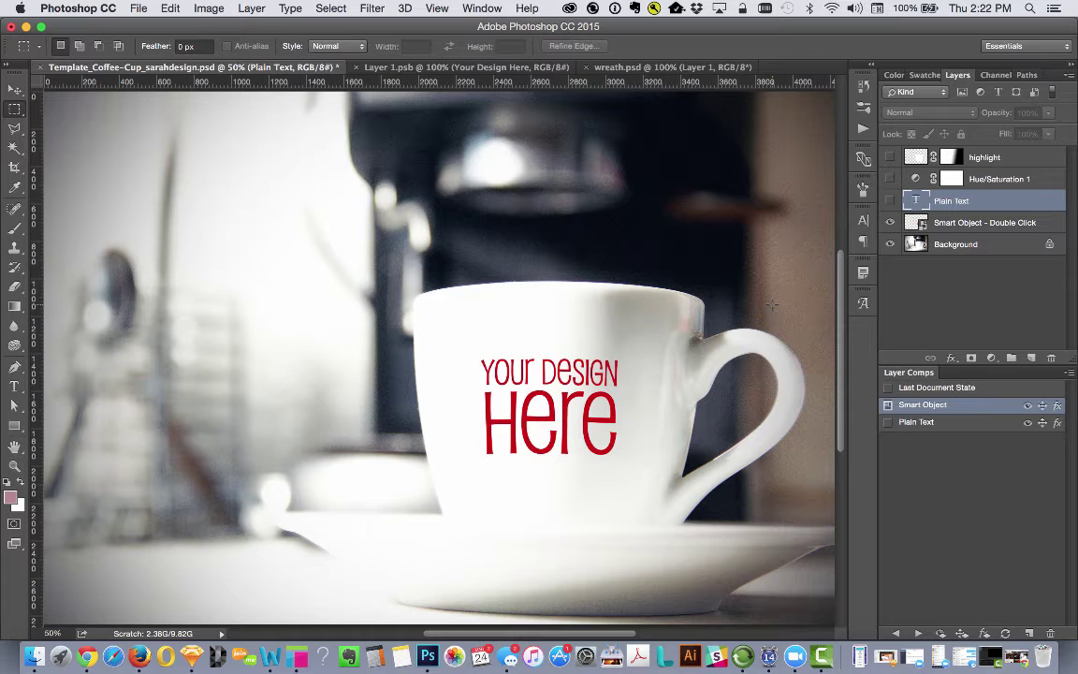
Select Hue/Saturation 1 and make it and the highlight layer visible over the mug.
click(999, 179)
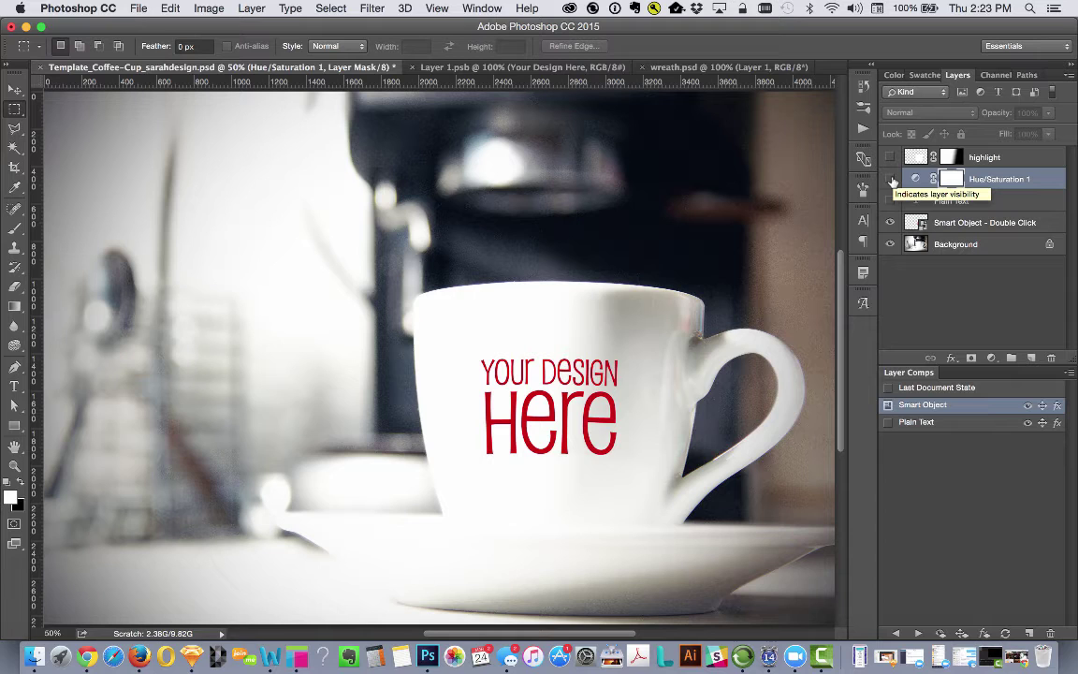
click(892, 180)
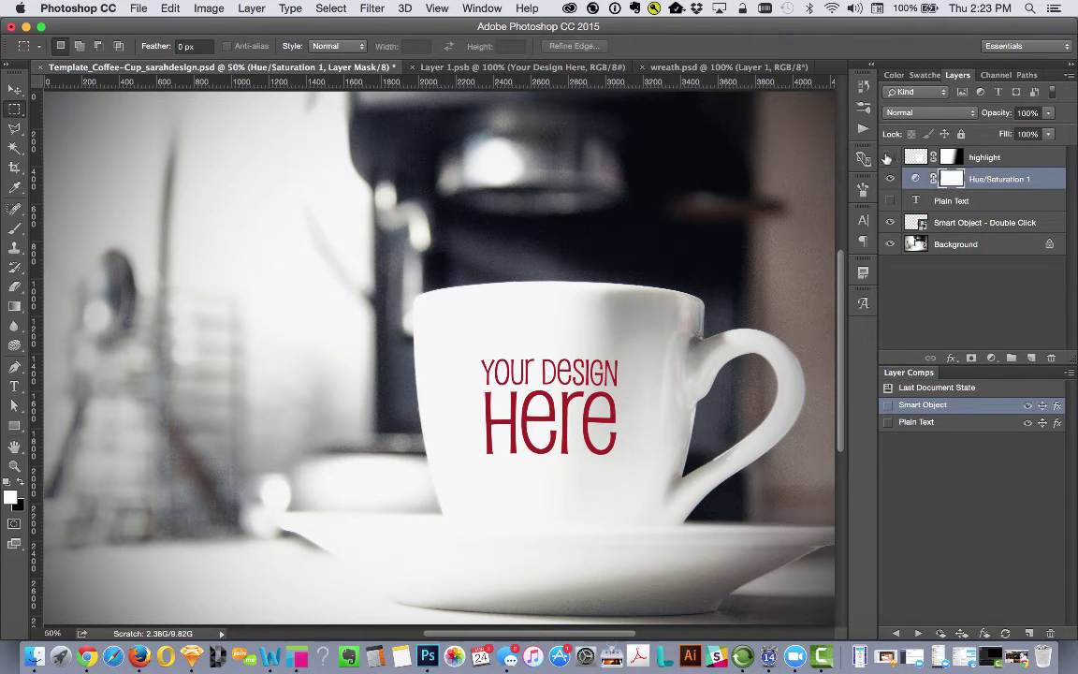
click(891, 157)
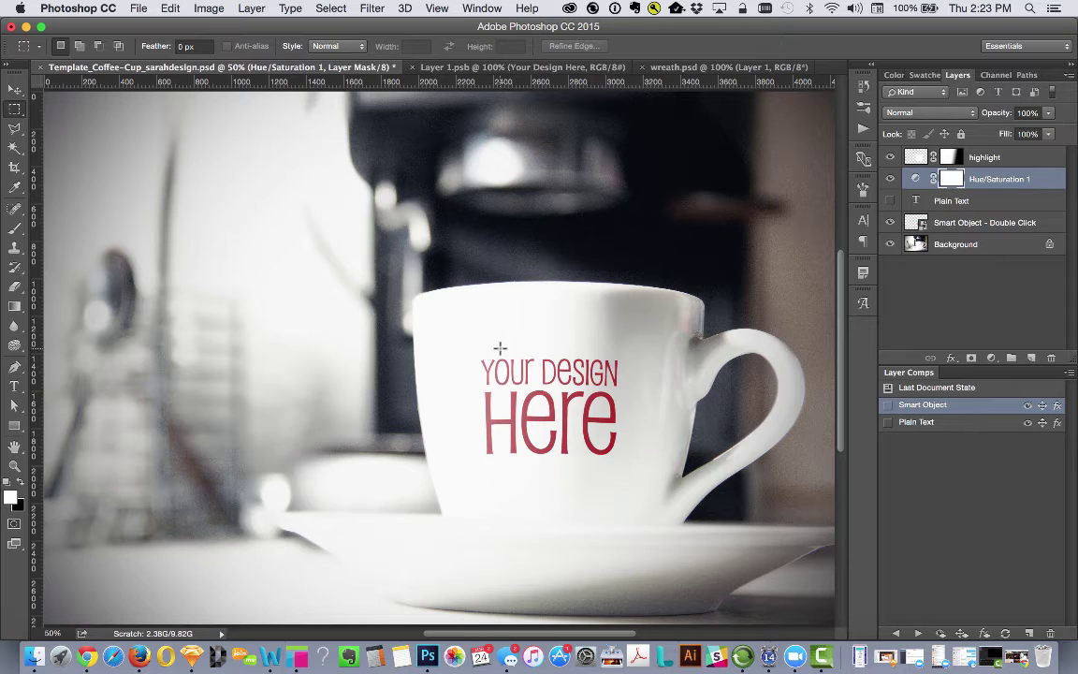
Open the contents of the 'Smart Object - Double Click' layer for editing.
click(962, 222)
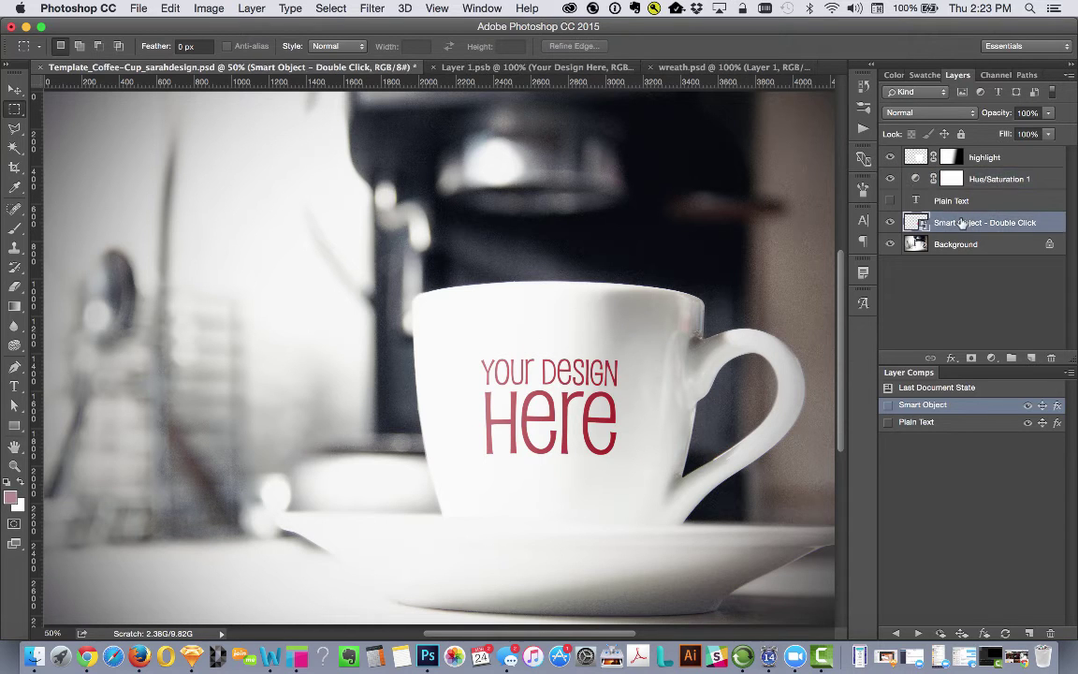
mouse_move(962, 222)
mouse_down()
mouse_move(970, 231)
mouse_move(964, 224)
mouse_up()
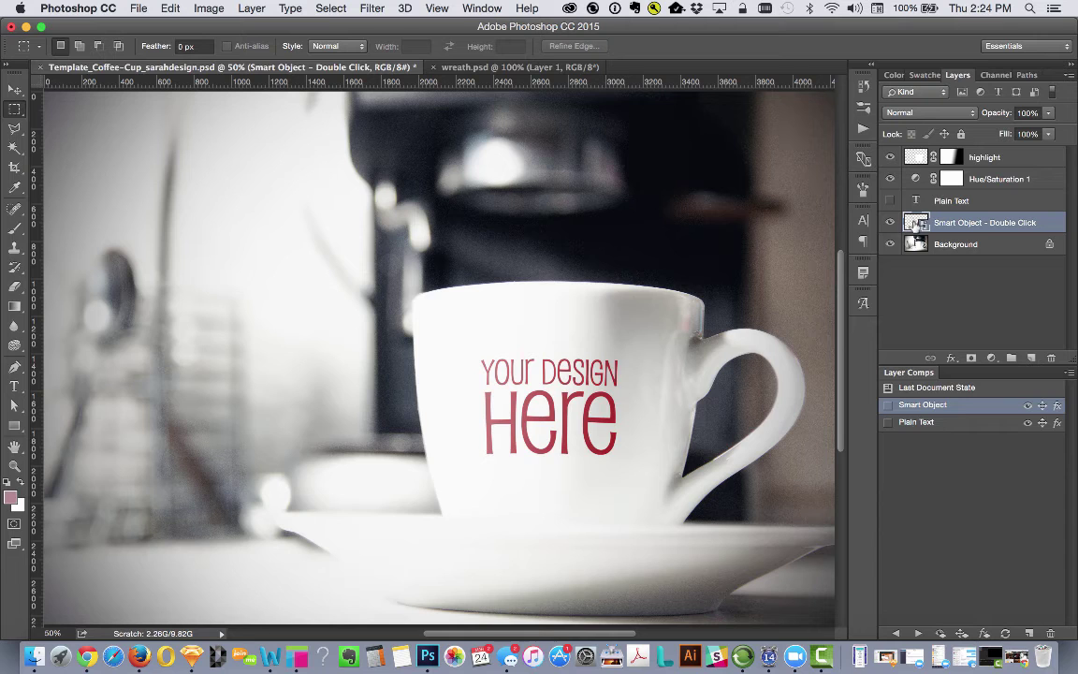
double_click(914, 223)
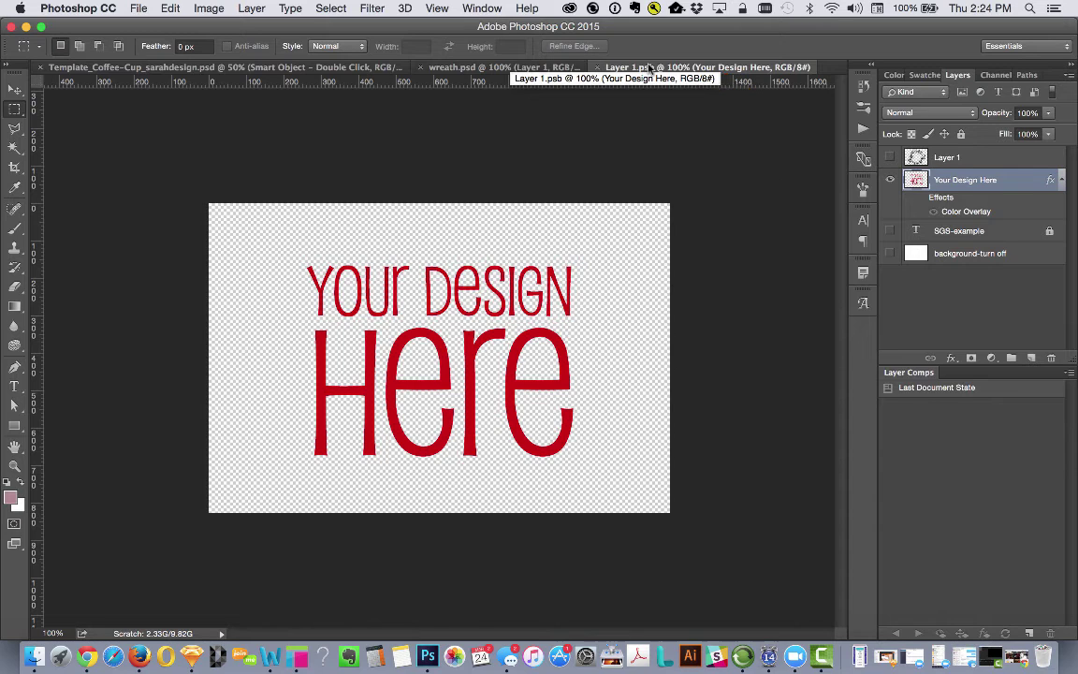
Hide the Color Overlay effect on Your Design Here so the text is blue, then save.
click(891, 182)
click(892, 181)
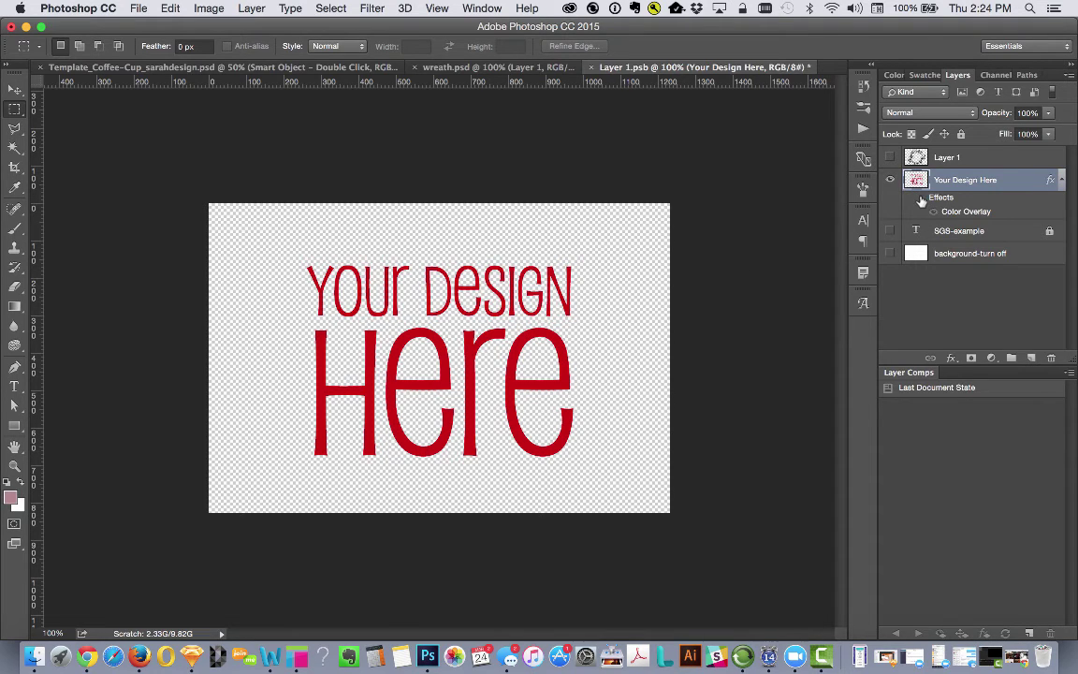
click(922, 199)
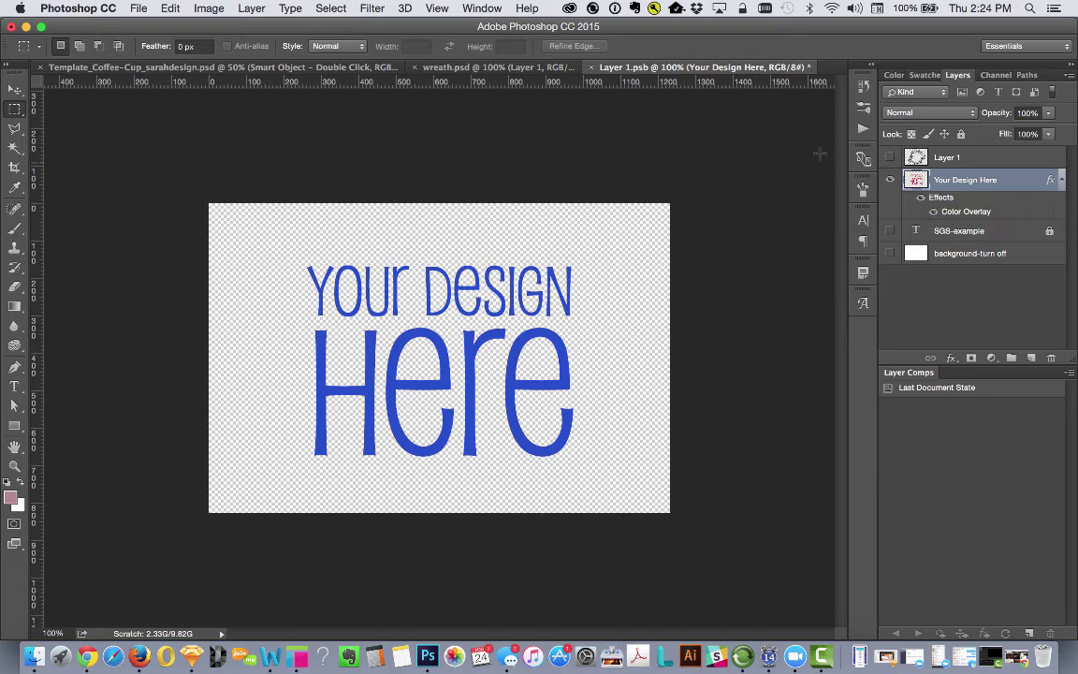
click(813, 67)
key(super+s)
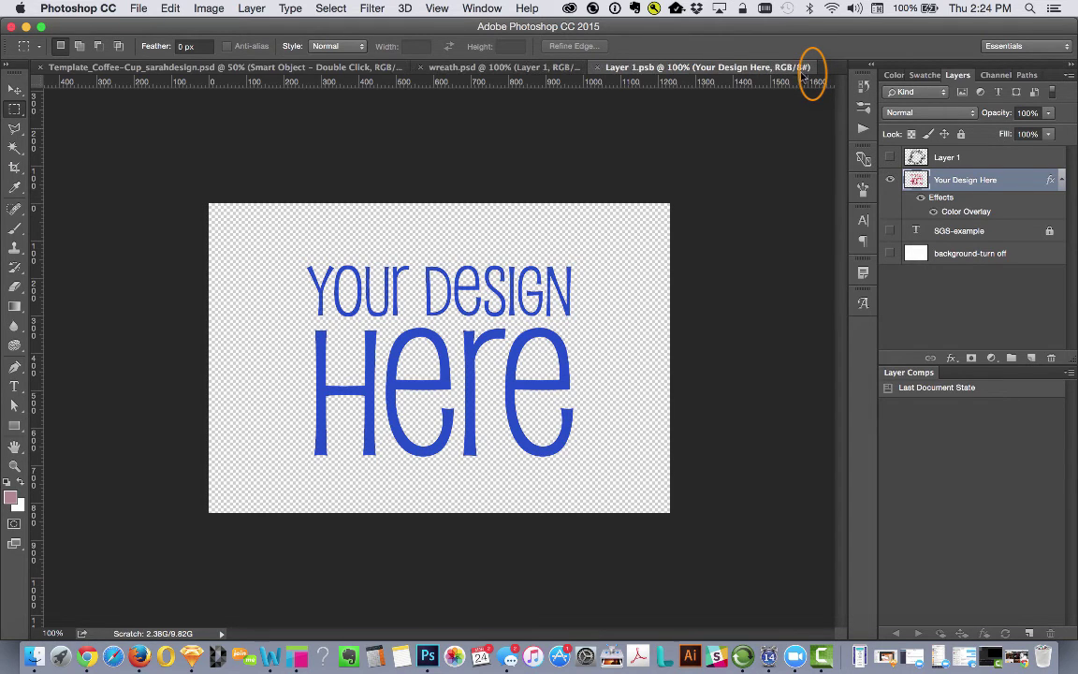
click(204, 68)
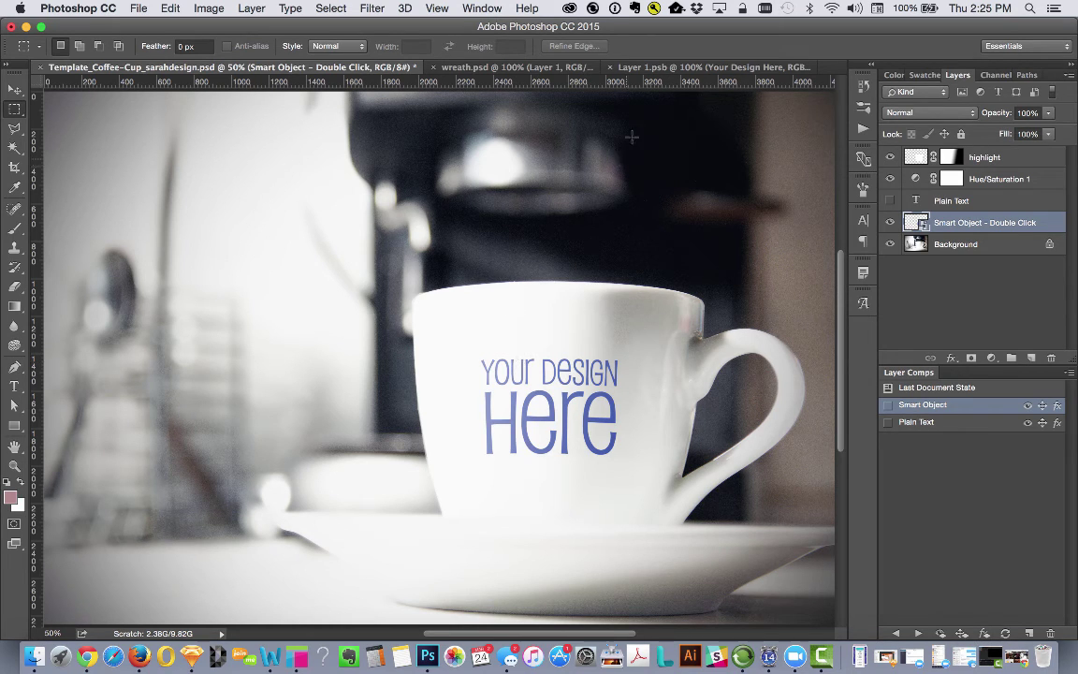
click(686, 67)
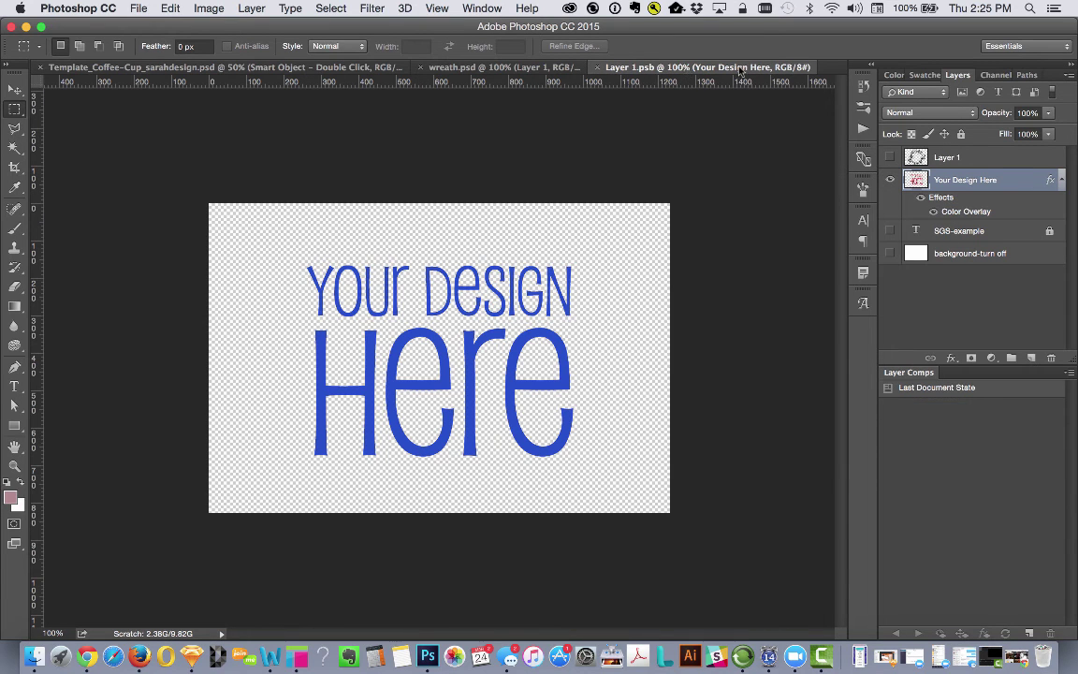
Replace the Your Design Here text with the floral wreath on Layer 1, then return to Template_Coffee-Cup.
click(890, 179)
click(889, 157)
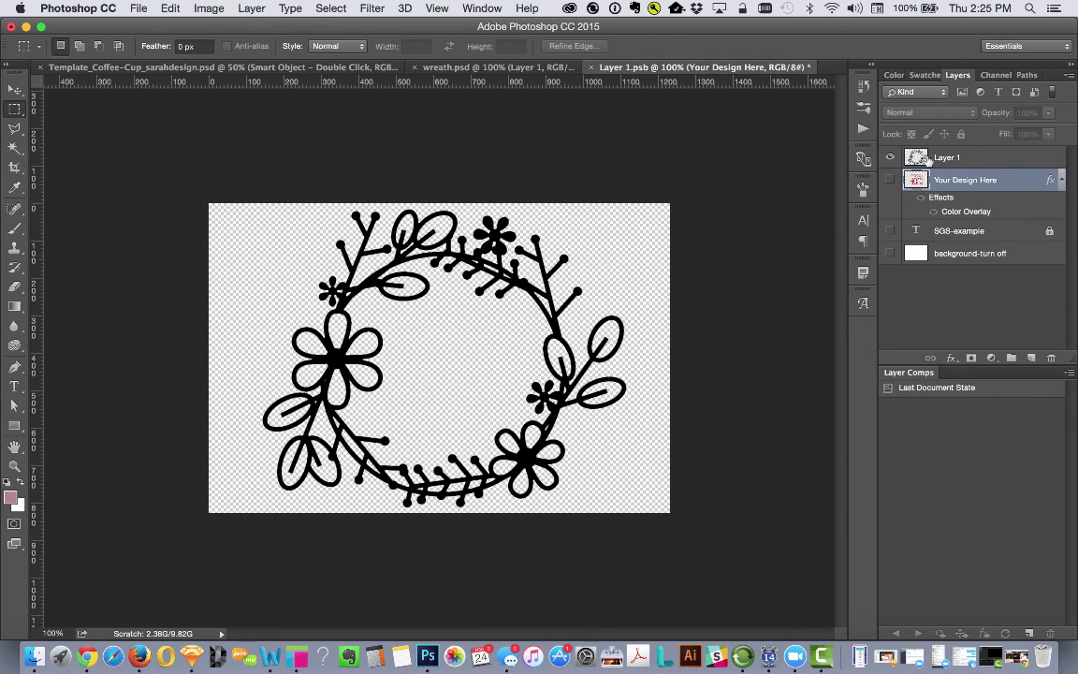
click(981, 166)
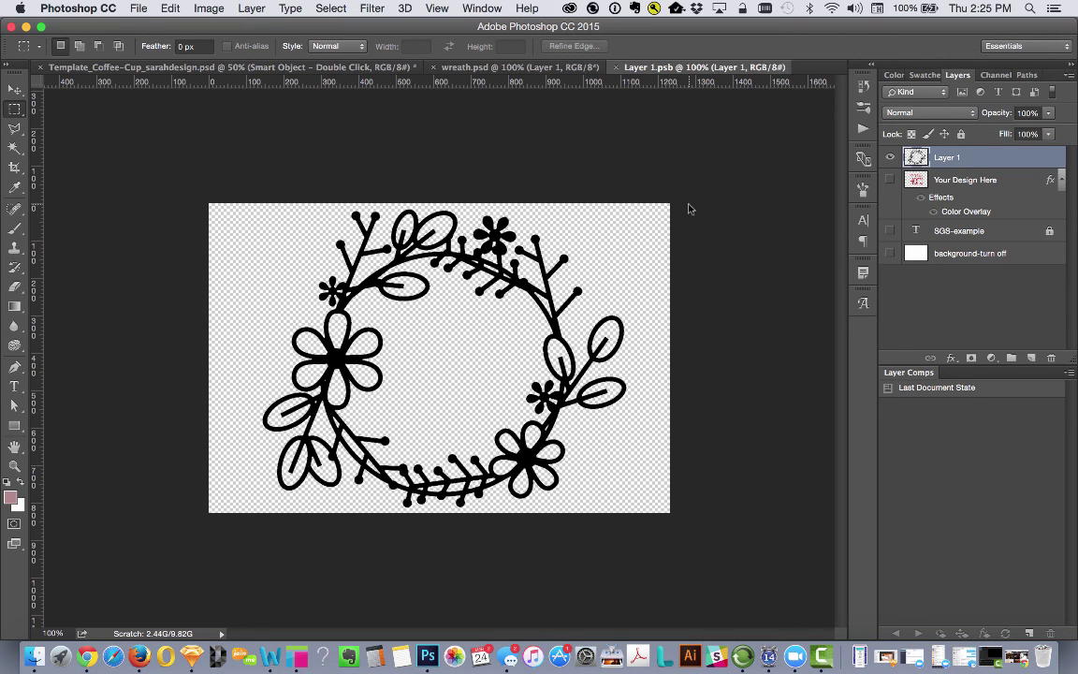
click(202, 67)
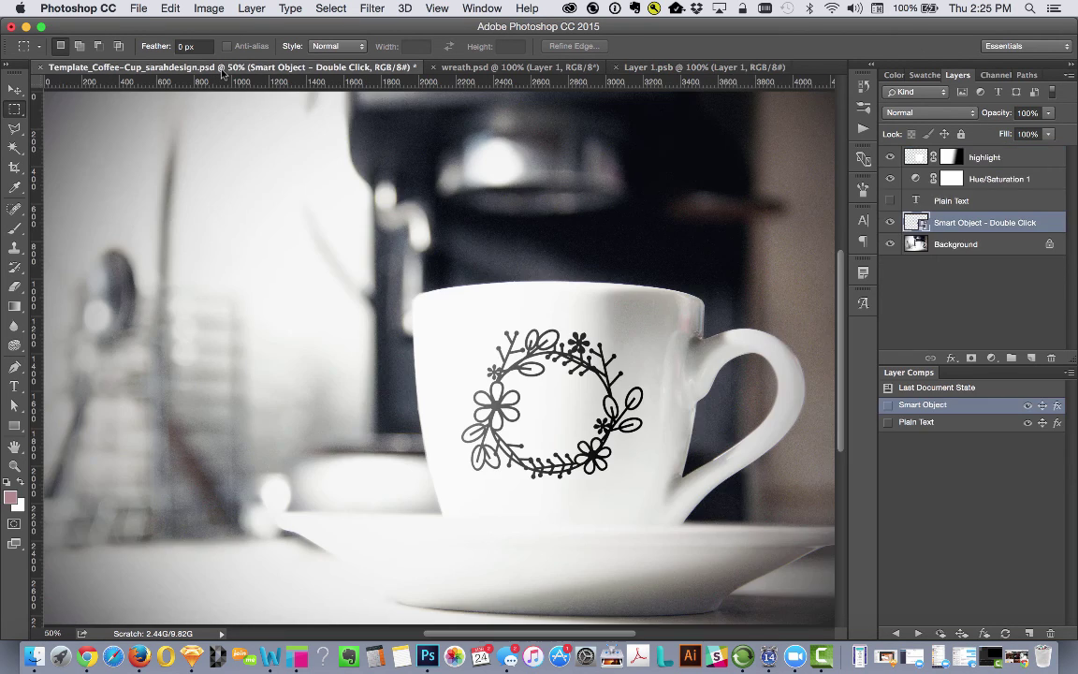
click(889, 157)
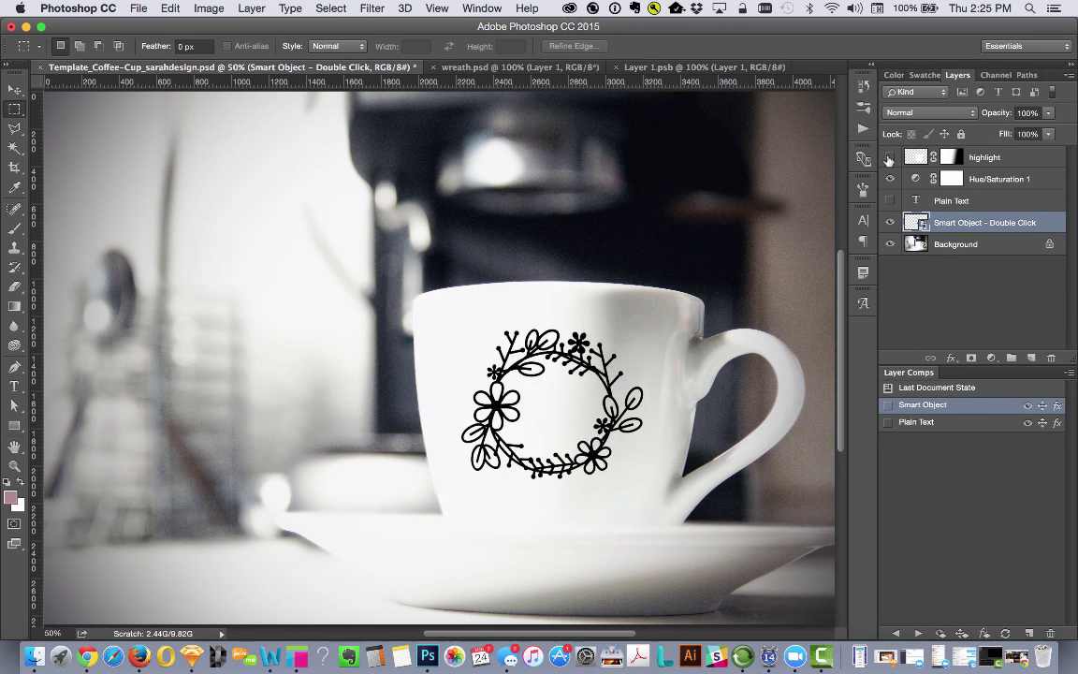
click(889, 158)
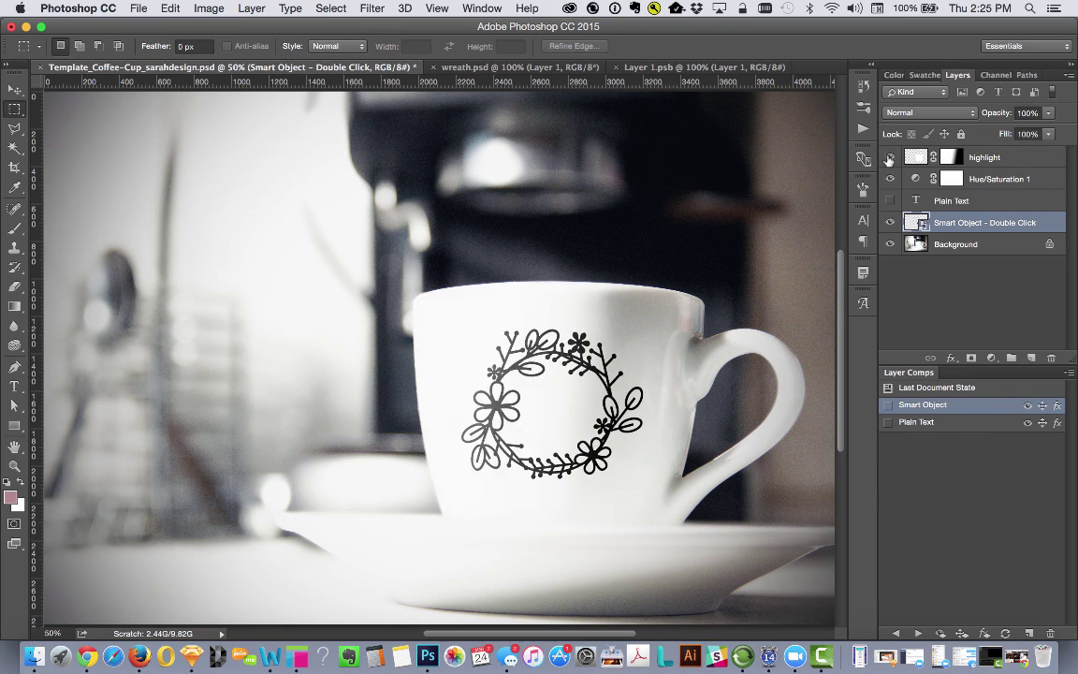